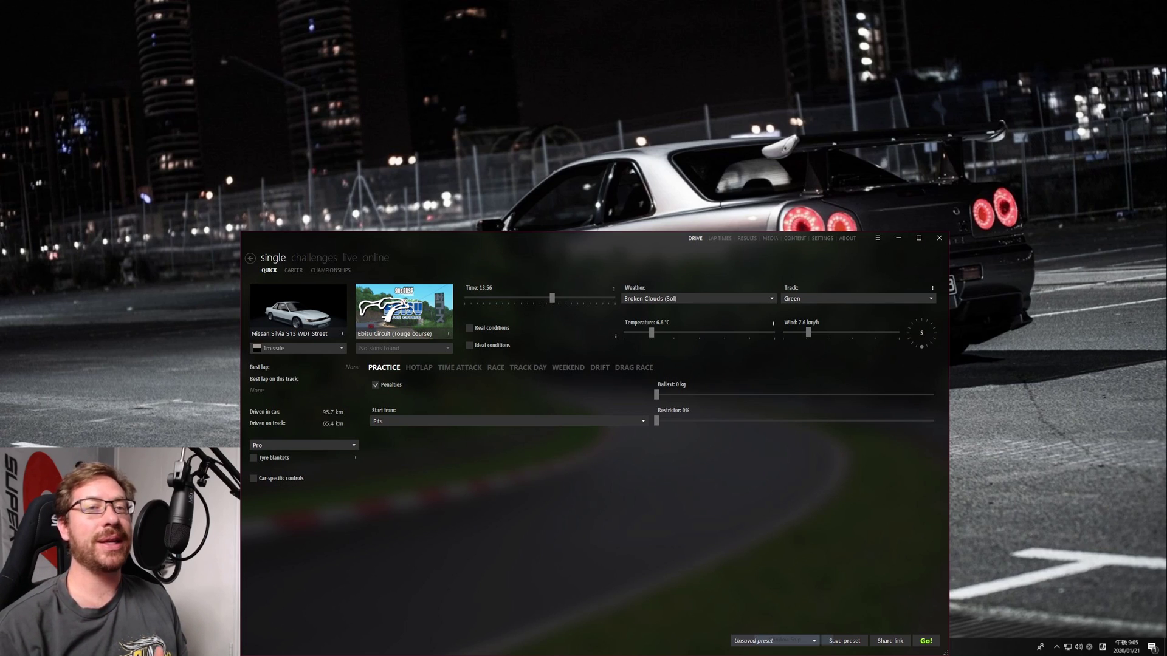
- Search Google in Chrome for "assetto corsa content manager" and open the Content Manager page on assettocorsa.club
{"action": "key", "text": "super+d"}
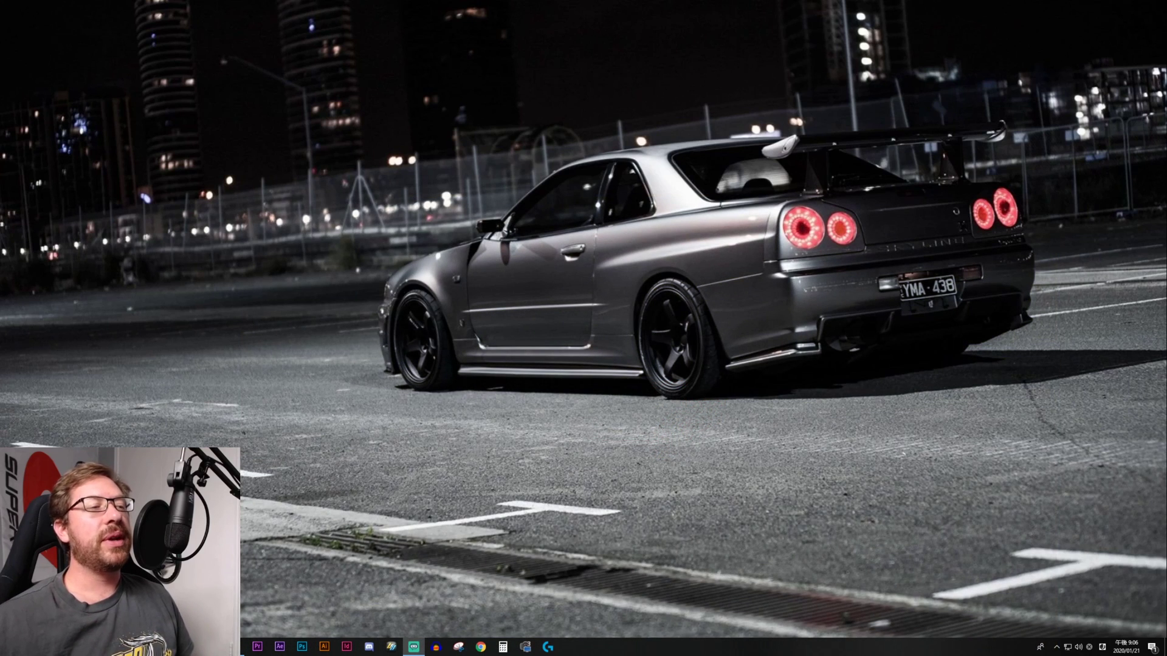
{"action": "left_click", "coordinate": [480, 646]}
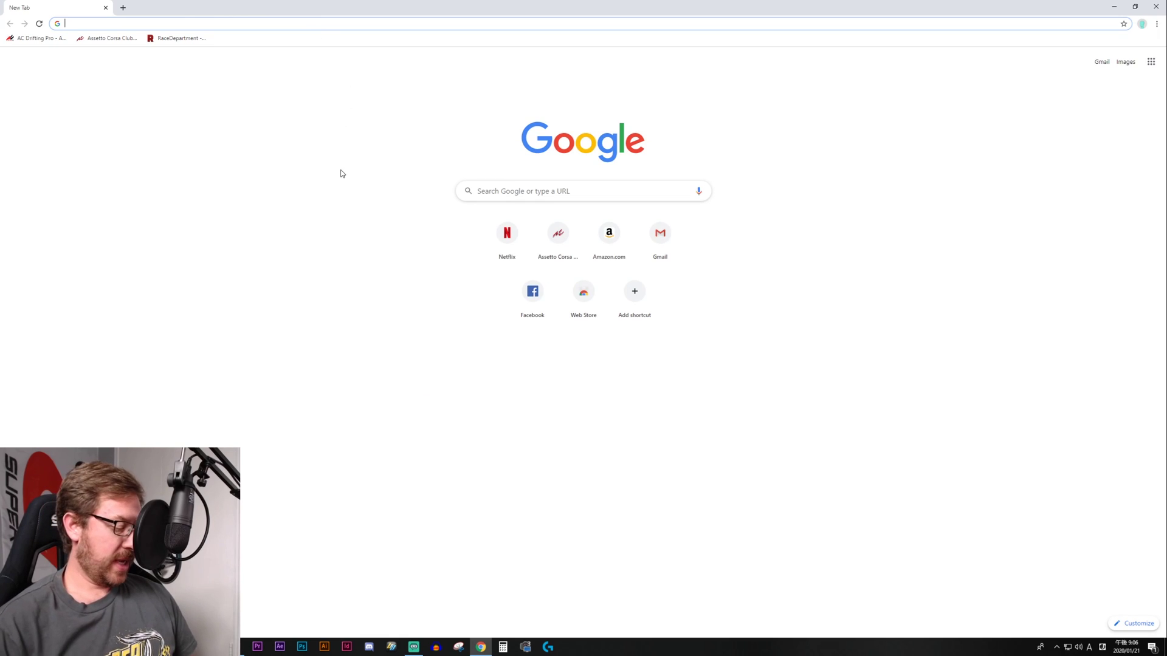
{"action": "type", "text": "assetto corsa"}
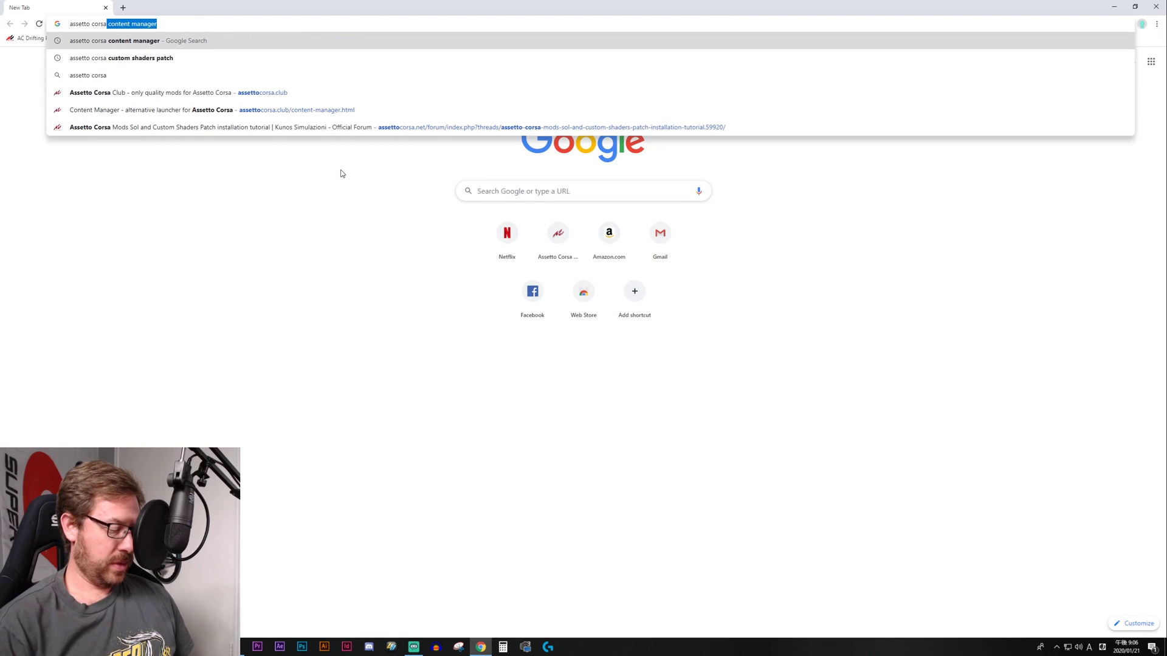
{"action": "type", "text": " content manager"}
{"action": "key", "text": "Return"}
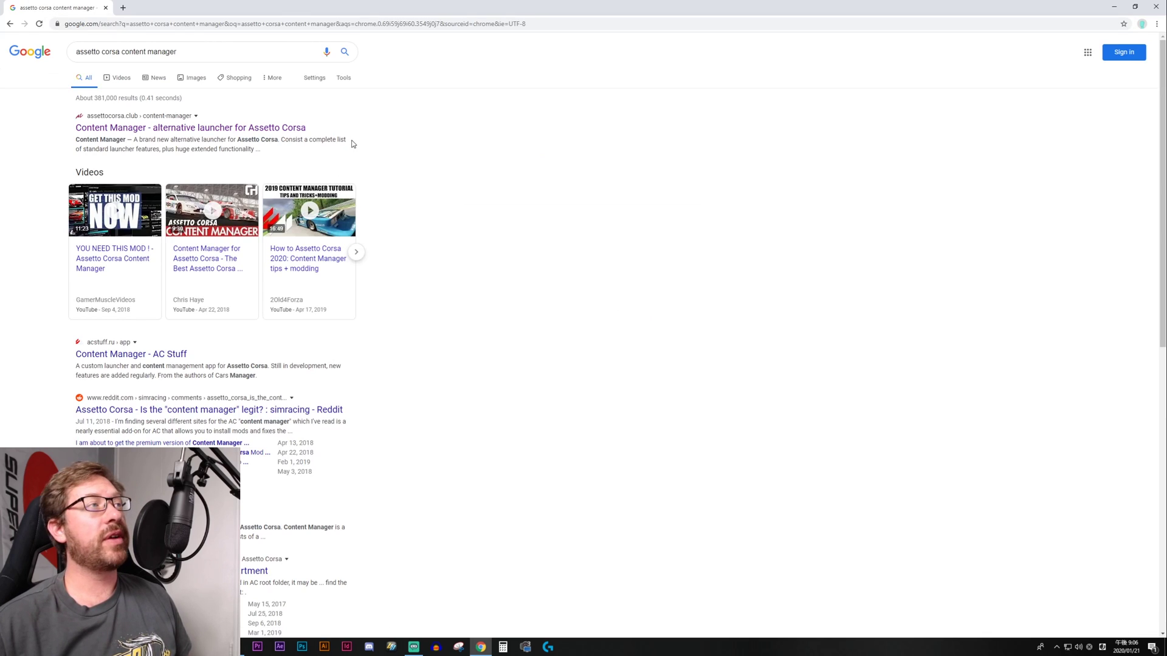
{"action": "left_click", "coordinate": [97, 129]}
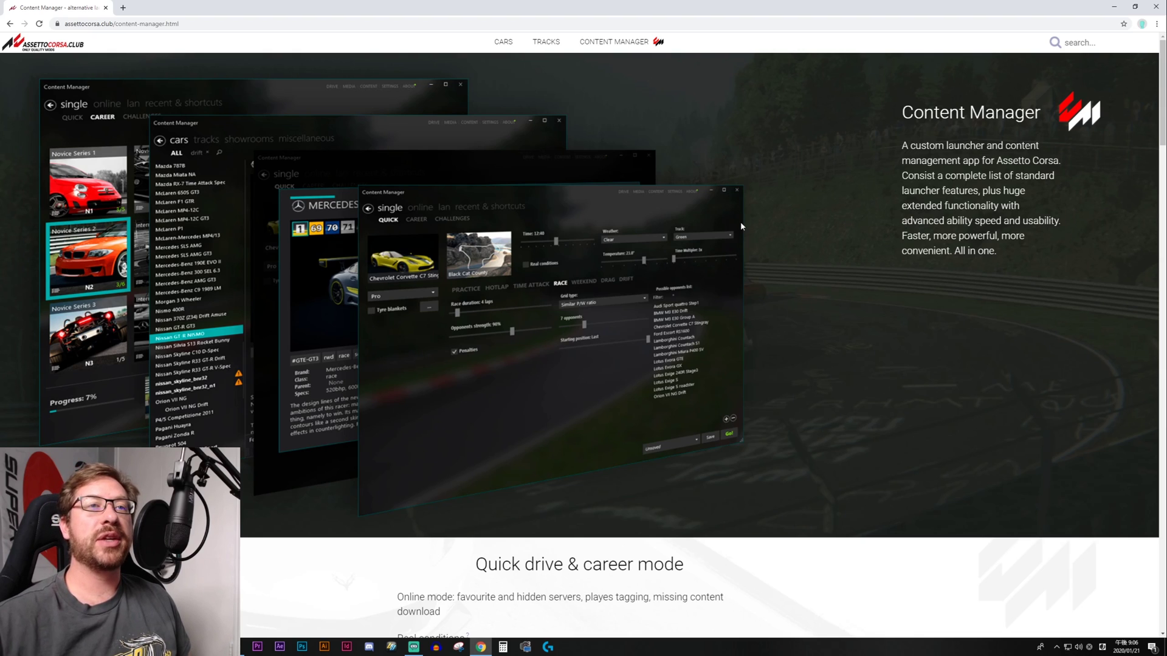
- Download the Lite version of Content Manager directly and save the "latest" ZIP archive on the Desktop
{"action": "scroll", "coordinate": [796, 217], "scroll_direction": "down", "scroll_amount": 3}
{"action": "scroll", "coordinate": [814, 207], "scroll_direction": "down", "scroll_amount": 3}
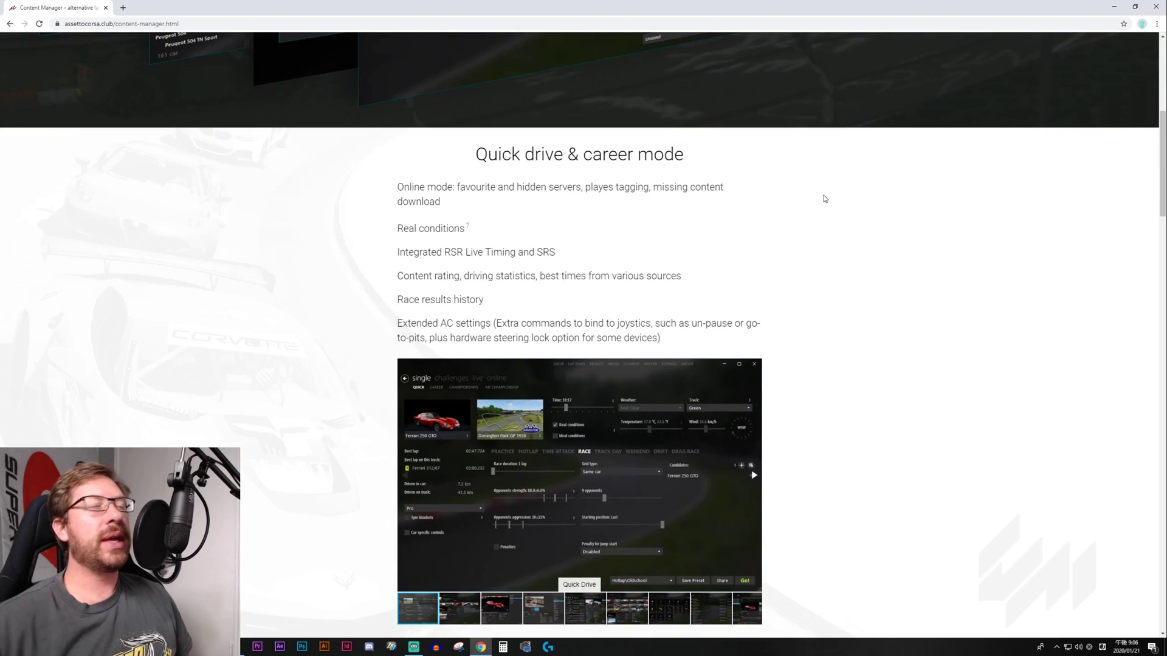
{"action": "scroll", "coordinate": [823, 250], "scroll_direction": "down", "scroll_amount": 9}
{"action": "scroll", "coordinate": [912, 279], "scroll_direction": "down", "scroll_amount": 11}
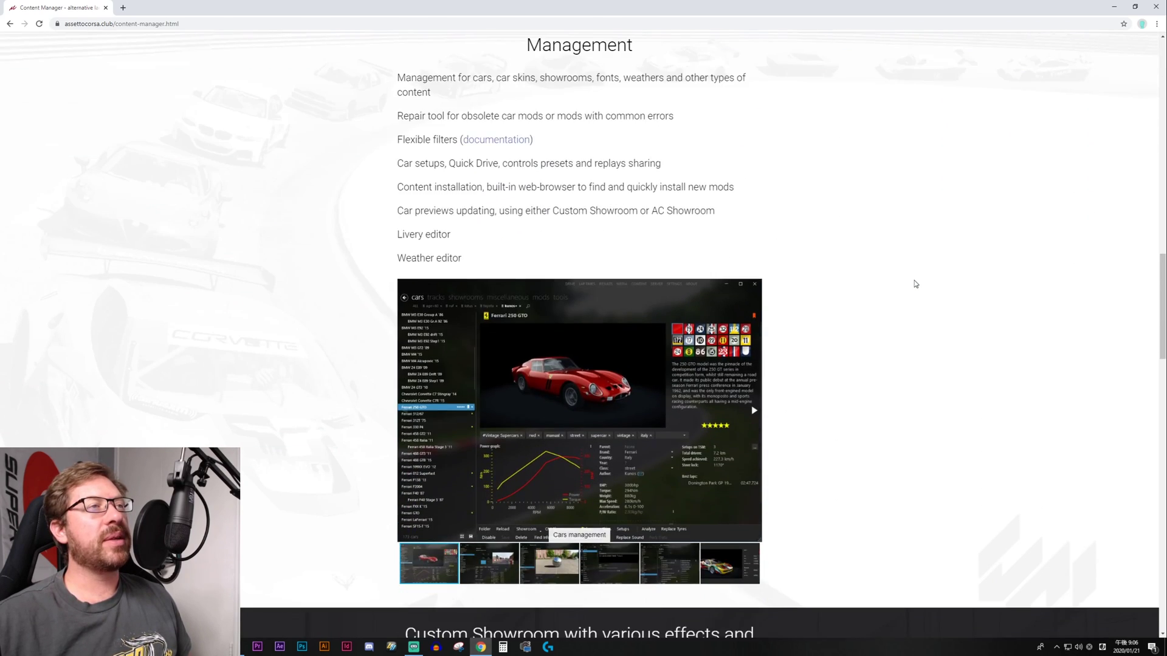
{"action": "scroll", "coordinate": [915, 284], "scroll_direction": "down", "scroll_amount": 12}
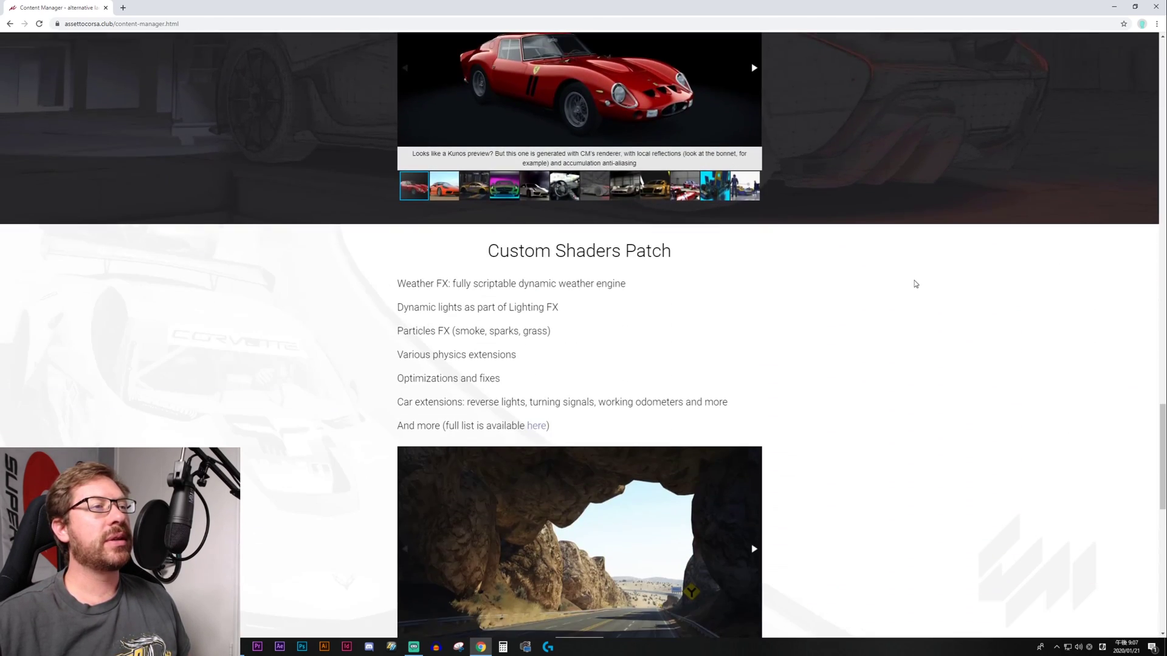
{"action": "scroll", "coordinate": [915, 284], "scroll_direction": "down", "scroll_amount": 6}
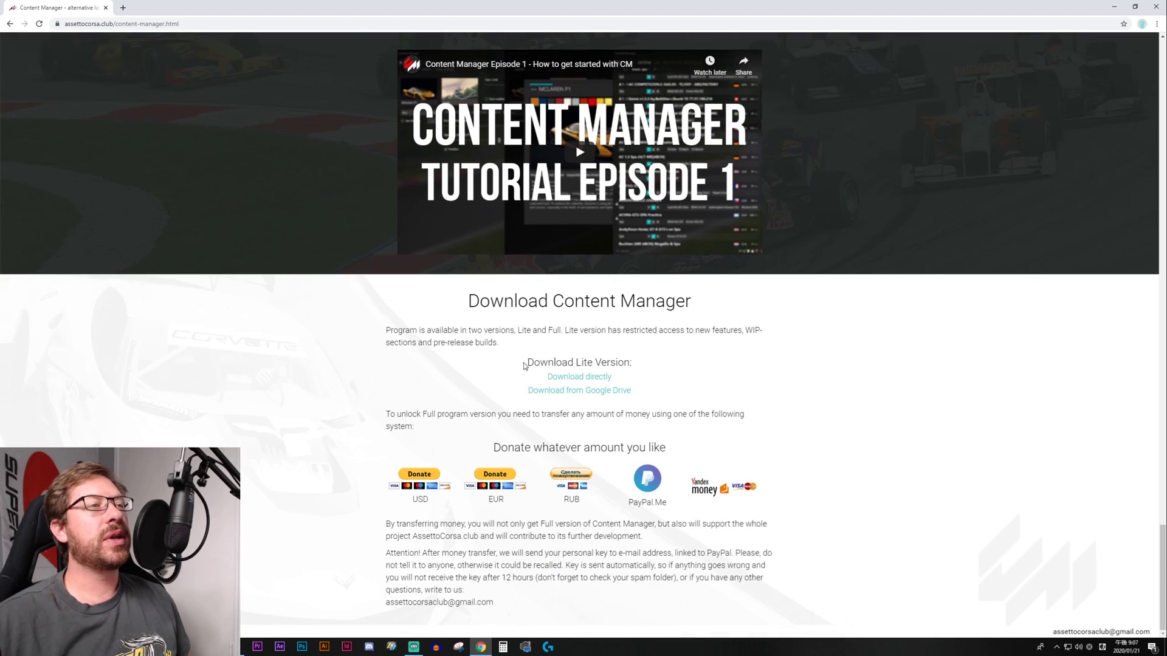
{"action": "left_click_drag", "start_coordinate": [528, 363], "coordinate": [802, 372]}
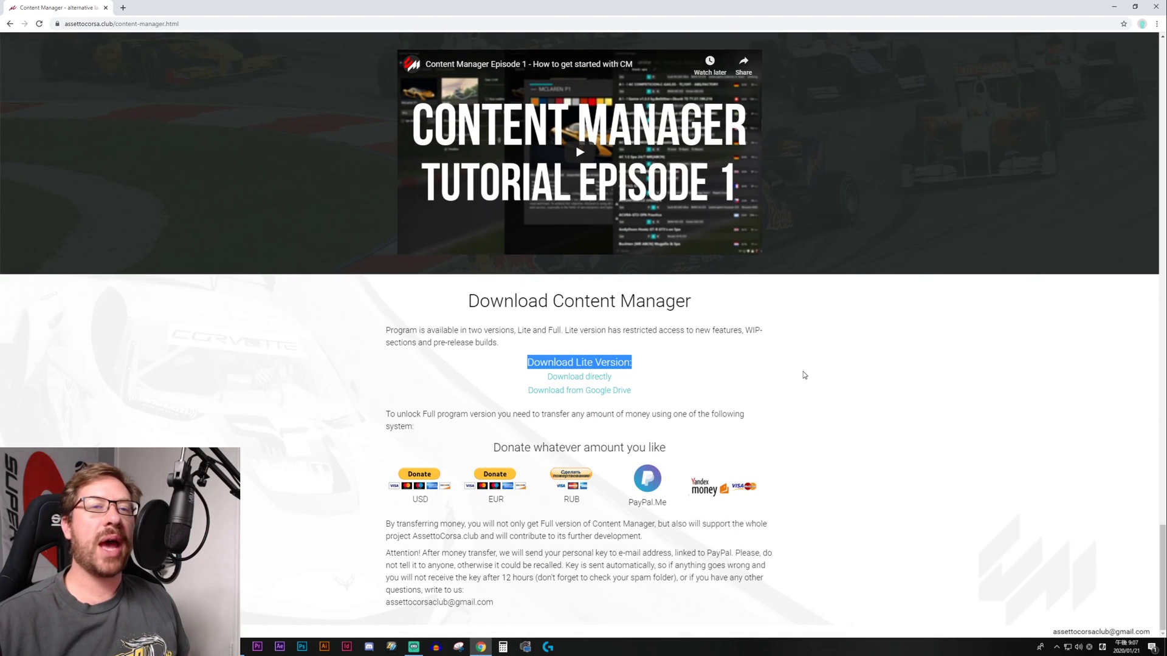
{"action": "left_click", "coordinate": [792, 384]}
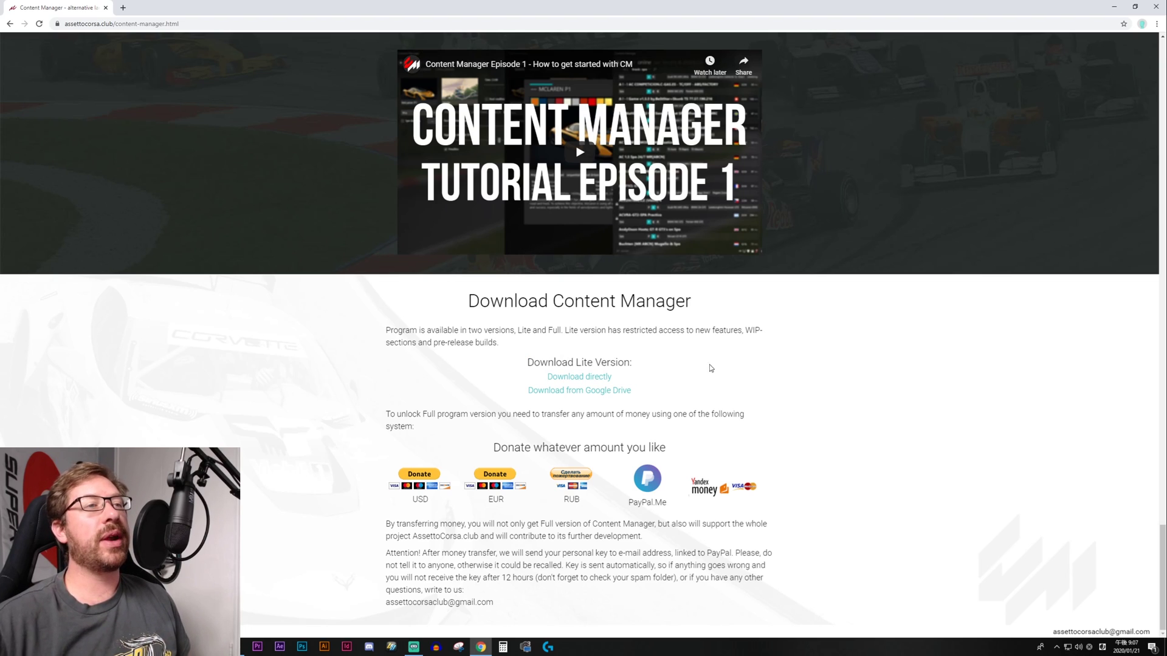
{"action": "left_click_drag", "start_coordinate": [699, 332], "coordinate": [774, 361]}
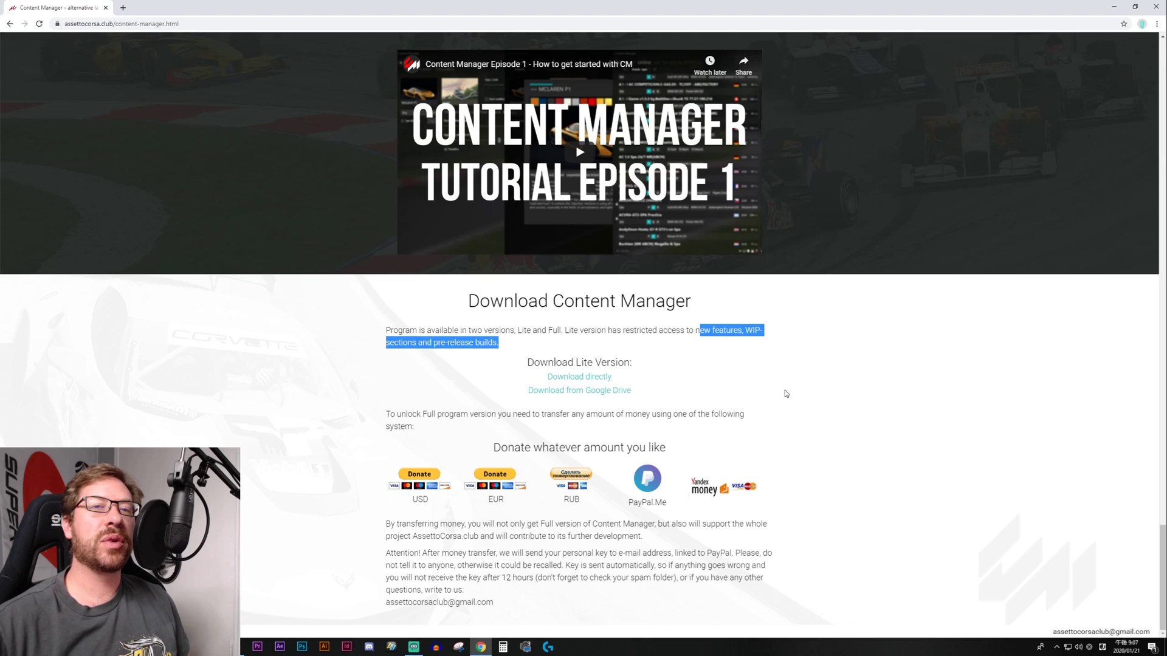
{"action": "left_click", "coordinate": [800, 367]}
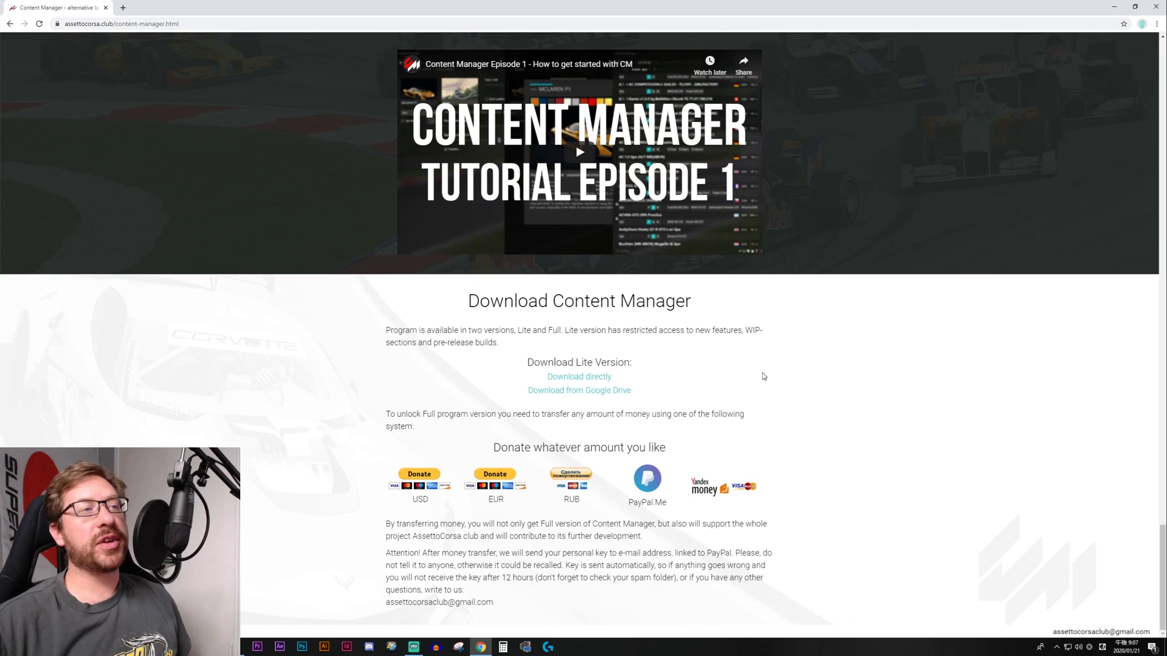
{"action": "left_click", "coordinate": [592, 381]}
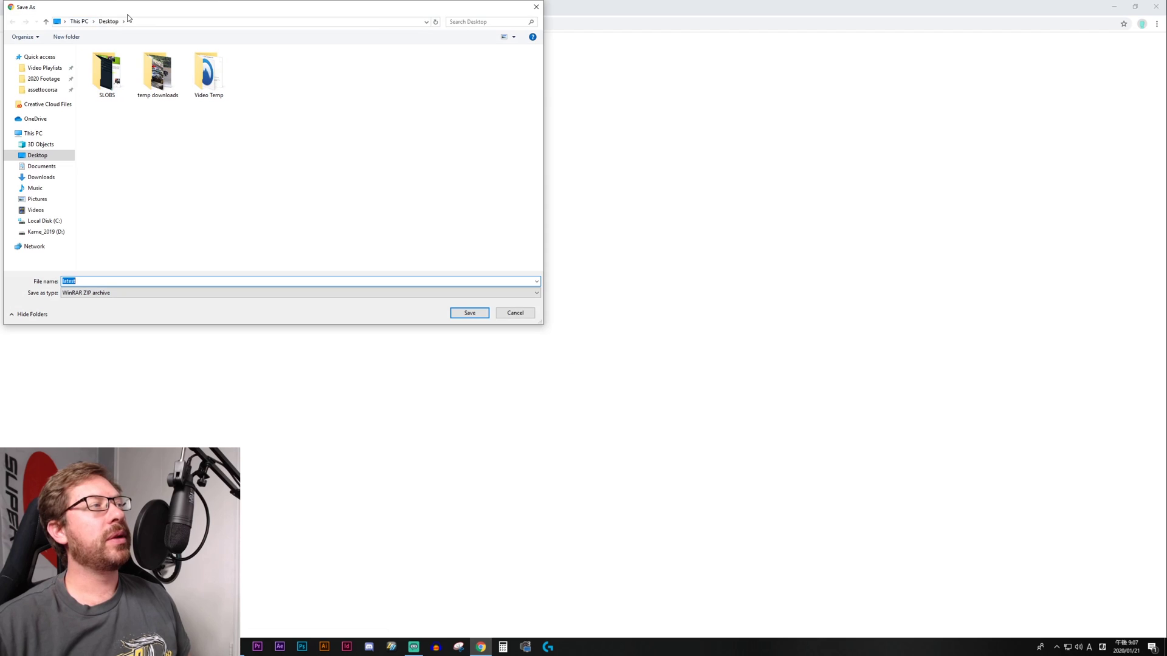
{"action": "left_click", "coordinate": [470, 313]}
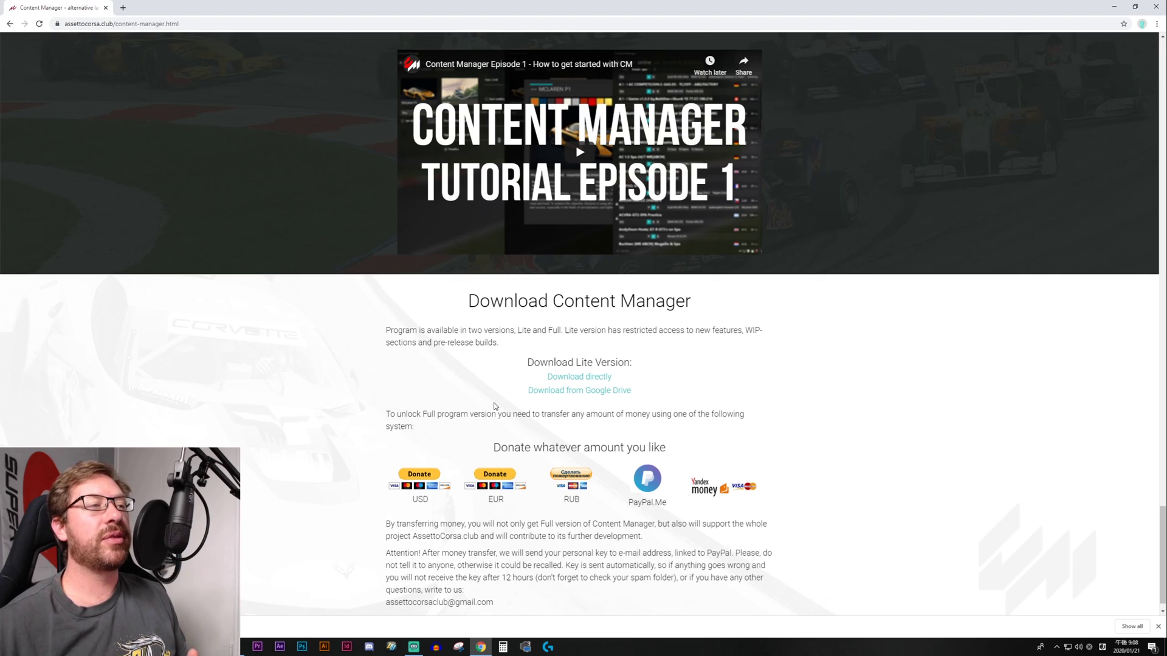
- Donate $5.00 USD through PayPal from the account balance to unlock the full Content Manager version
{"action": "left_click_drag", "start_coordinate": [384, 417], "coordinate": [427, 432]}
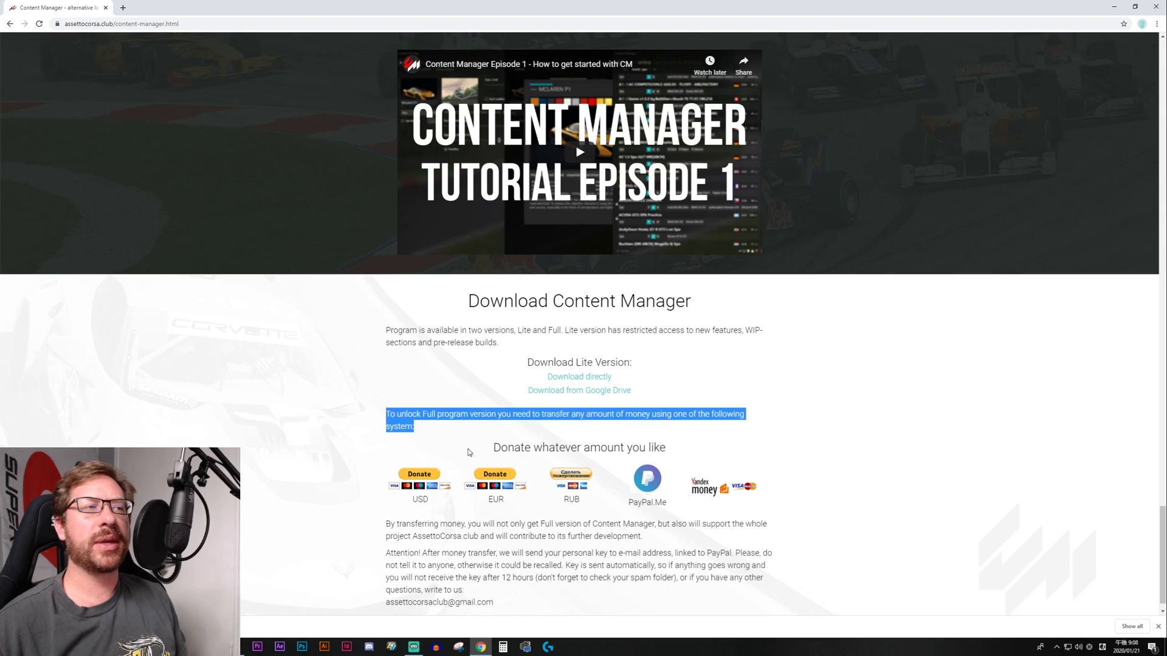
{"action": "left_click", "coordinate": [338, 454]}
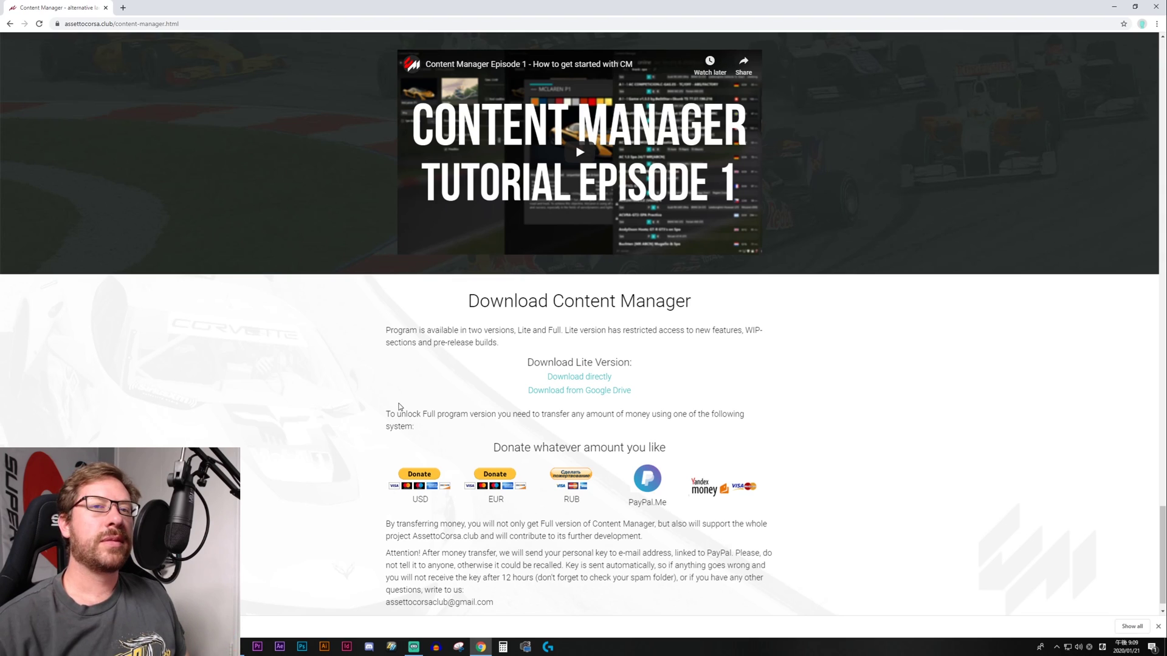
{"action": "left_click", "coordinate": [421, 478]}
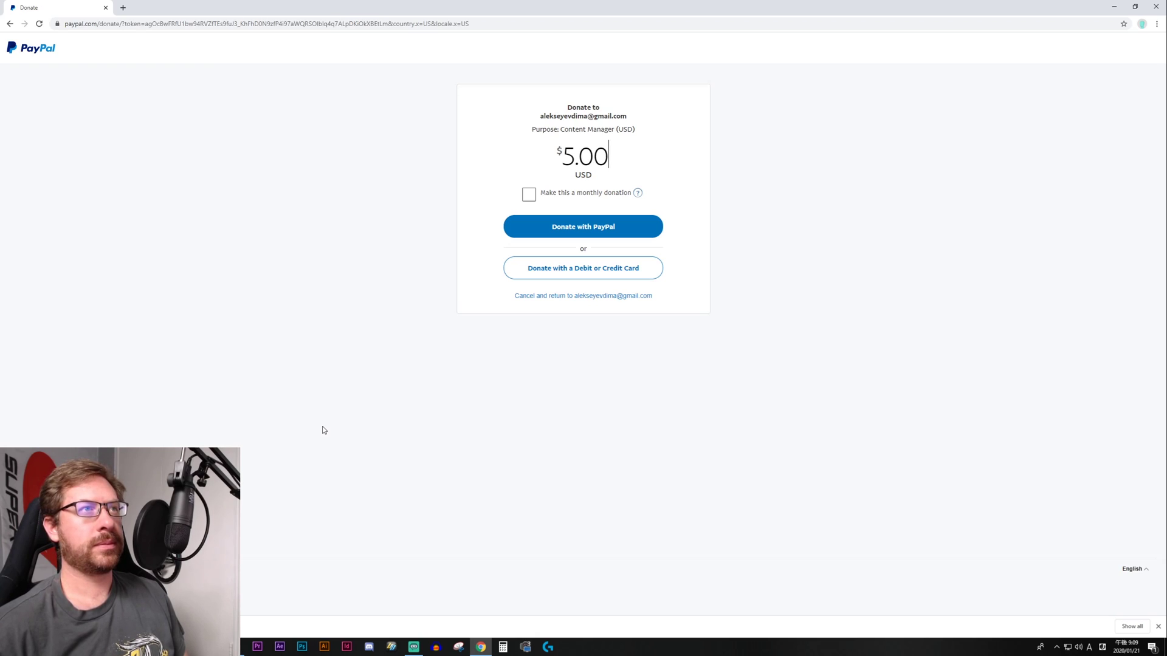
{"action": "left_click", "coordinate": [587, 228]}
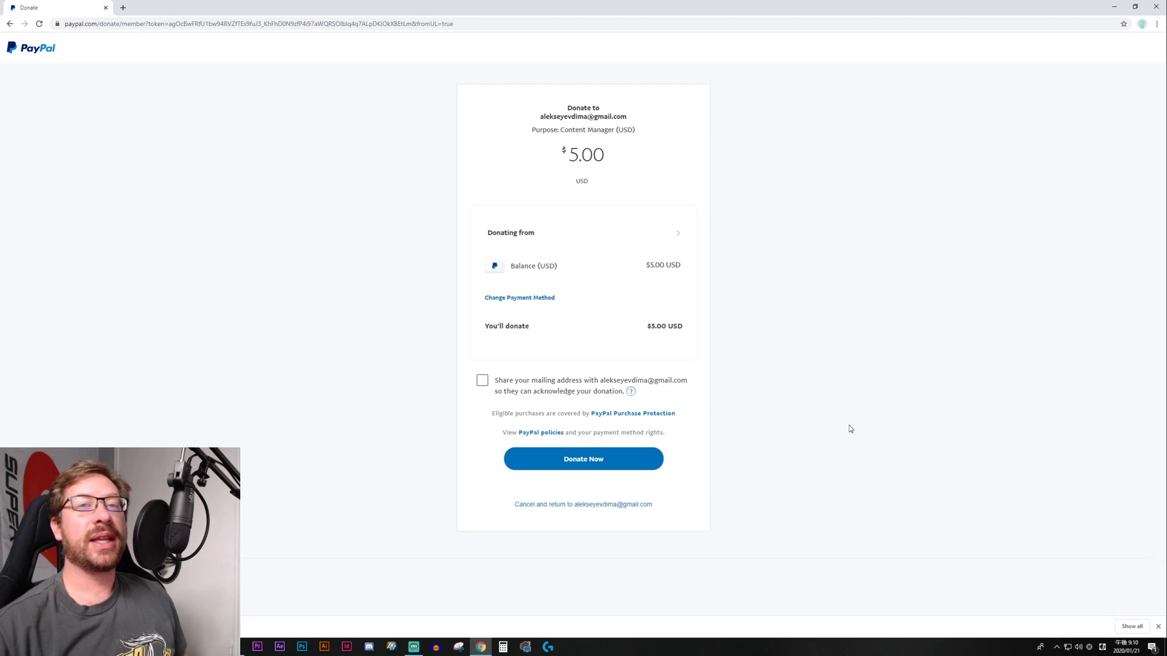
{"action": "left_click", "coordinate": [587, 461]}
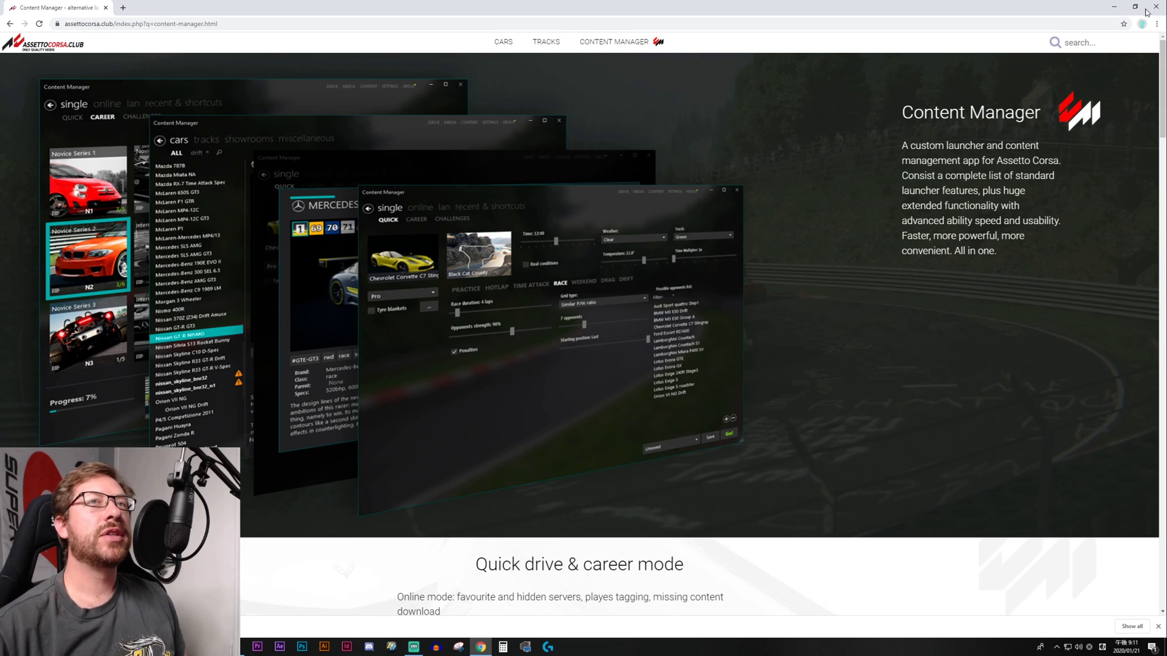
- Extract Content Manager.exe and ReadMe.txt from latest.zip to the desktop and close the archive
{"action": "left_click", "coordinate": [1112, 10]}
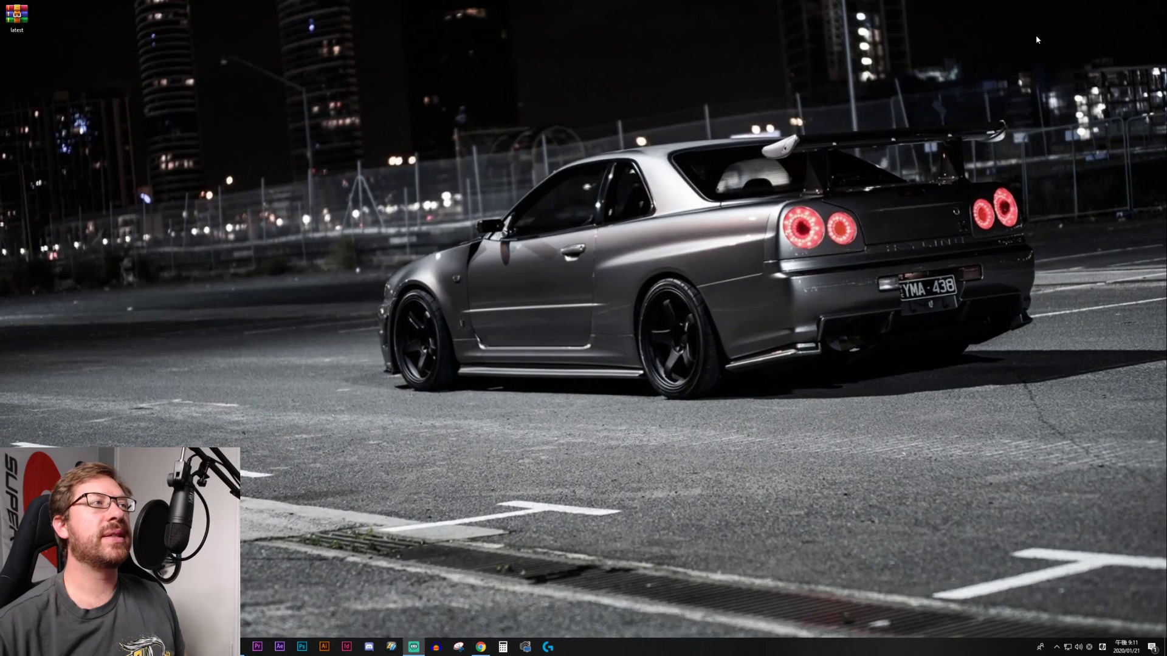
{"action": "double_click", "coordinate": [16, 17]}
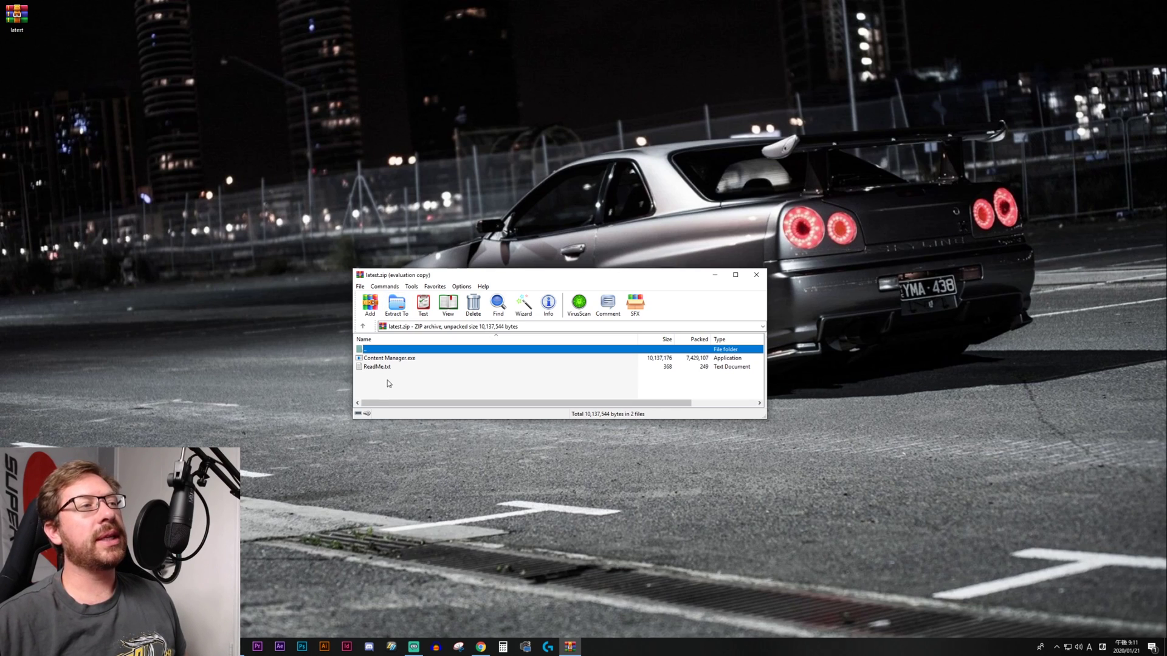
{"action": "left_click_drag", "start_coordinate": [385, 380], "coordinate": [522, 220]}
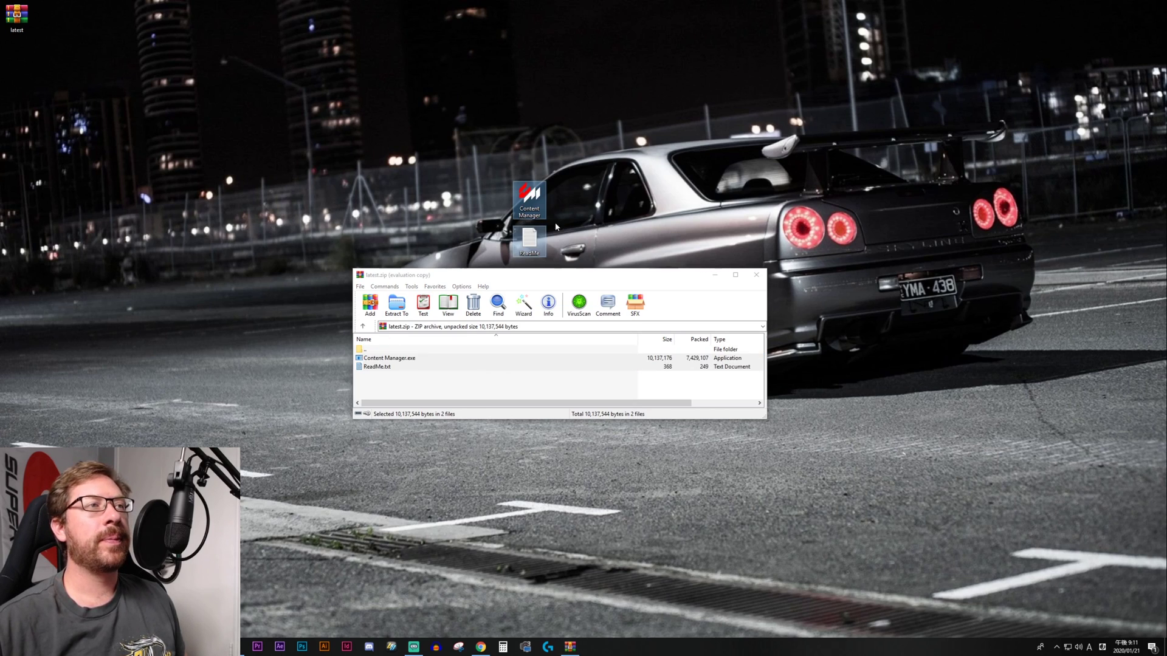
{"action": "left_click", "coordinate": [760, 279]}
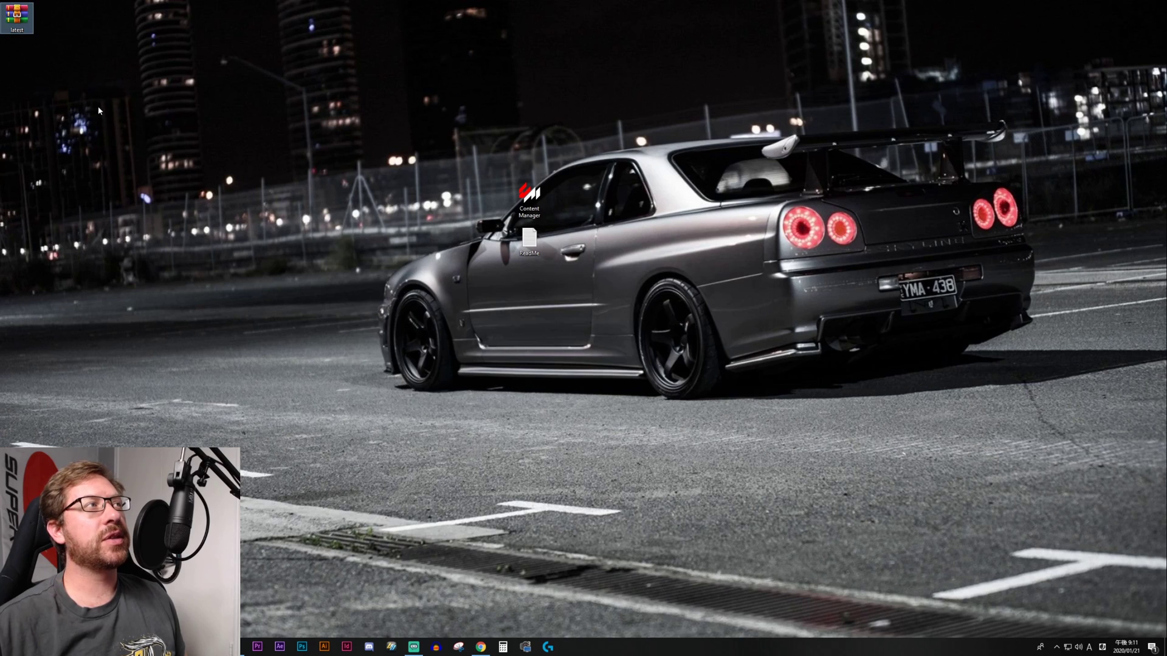
- Delete the "latest" archive from the desktop and move the Content Manager icon into its place
{"action": "right_click", "coordinate": [27, 17]}
{"action": "left_click", "coordinate": [82, 149]}
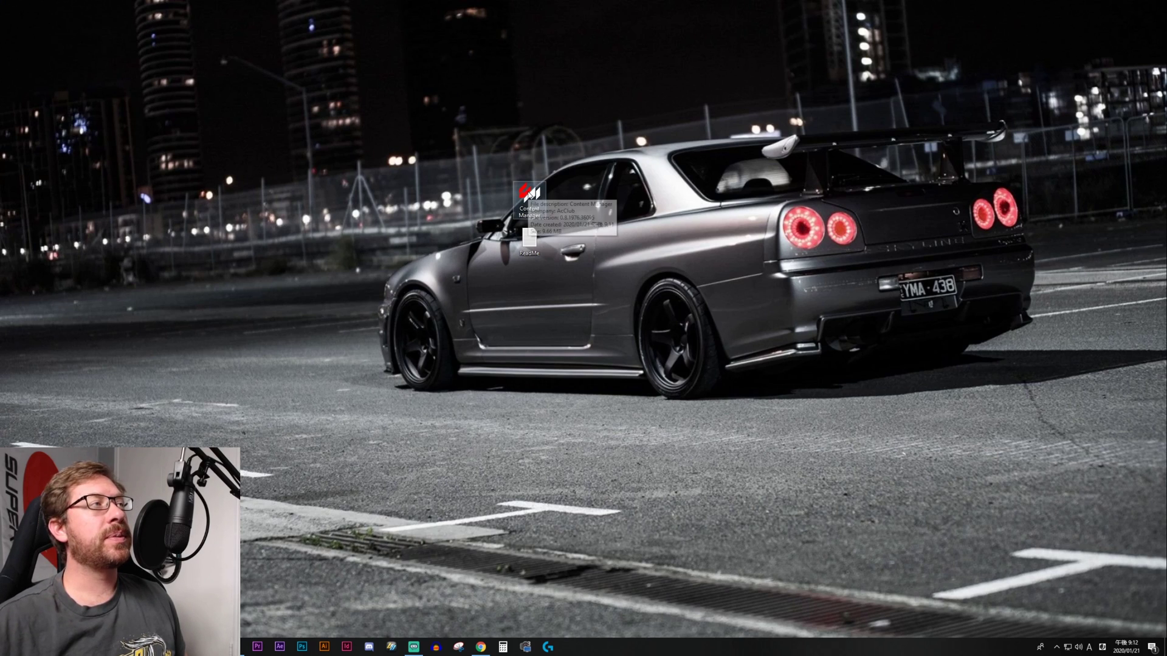
{"action": "left_click_drag", "start_coordinate": [523, 196], "coordinate": [20, 21]}
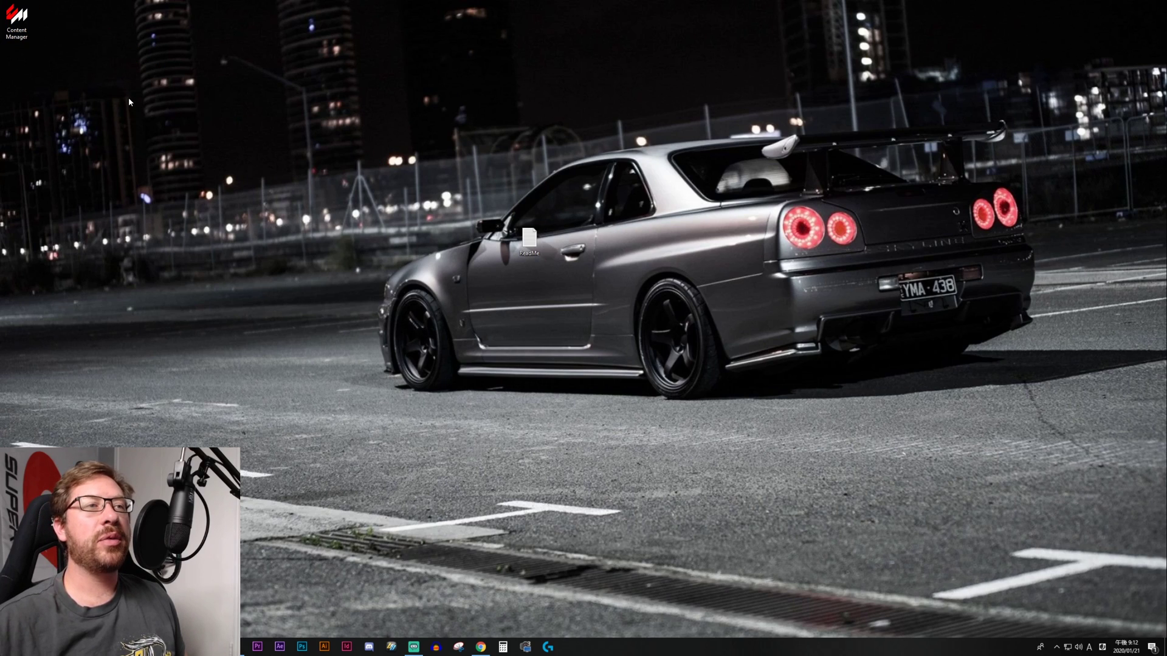
- Launch Content Manager and accept its initial setup with the prefilled Assetto Corsa root folder, without installing plugins
{"action": "double_click", "coordinate": [3, 4]}
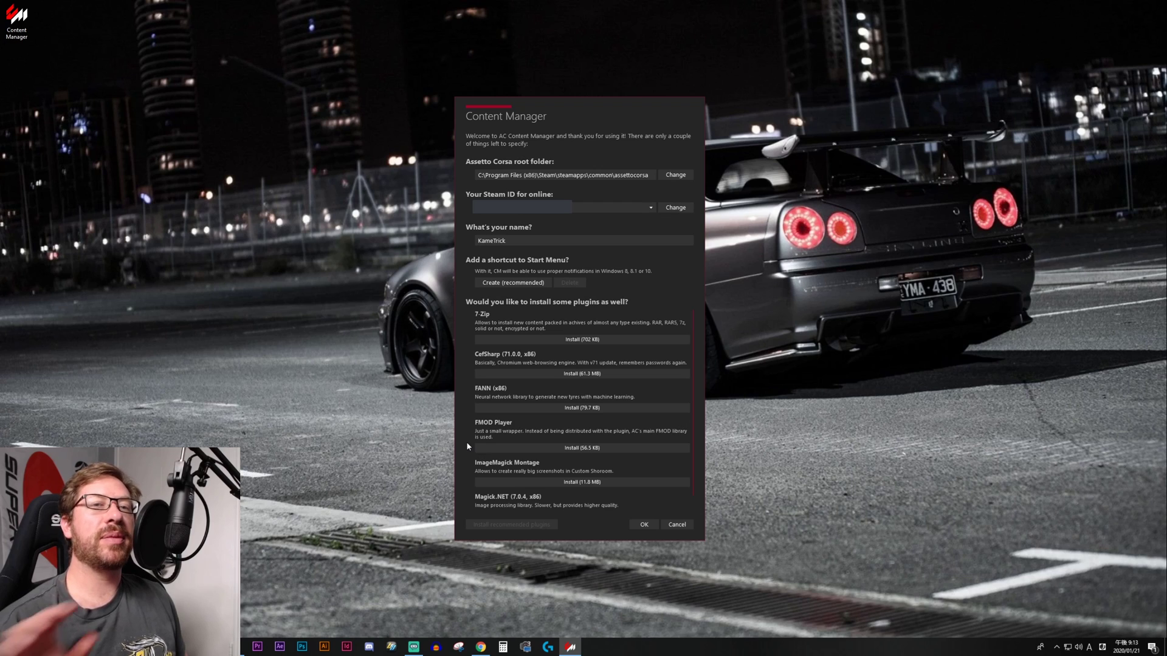
{"action": "scroll", "coordinate": [652, 497], "scroll_direction": "down", "scroll_amount": 1}
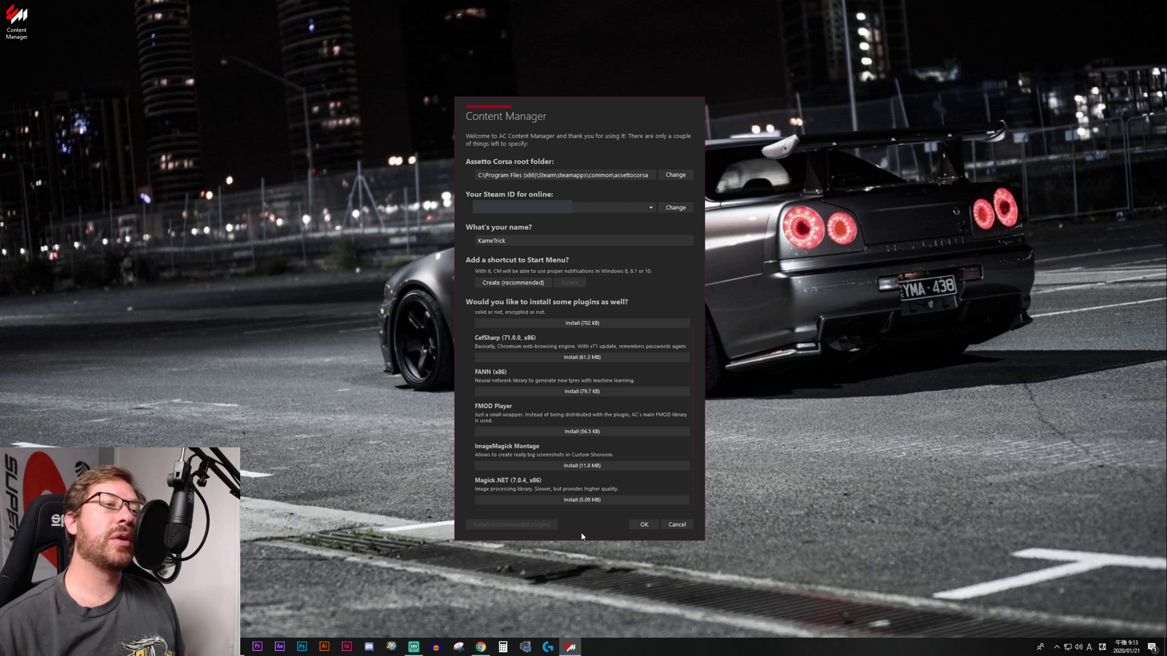
{"action": "left_click", "coordinate": [644, 525]}
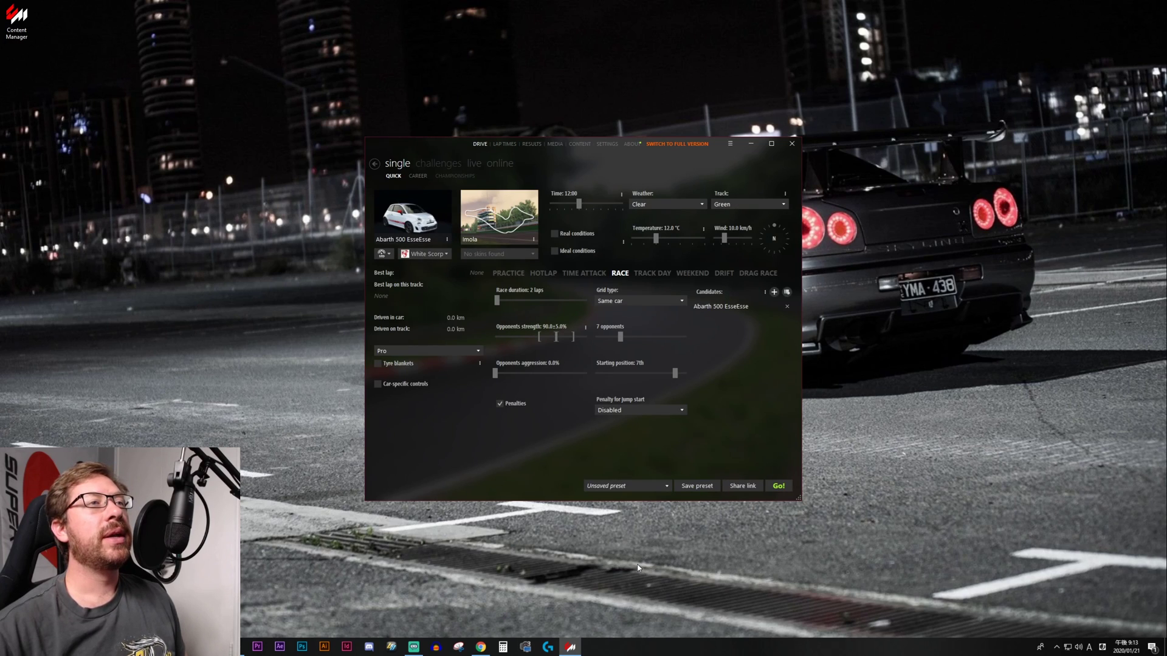
- Close Content Manager, launch it again from the desktop and maximize its window
{"action": "left_click", "coordinate": [792, 144]}
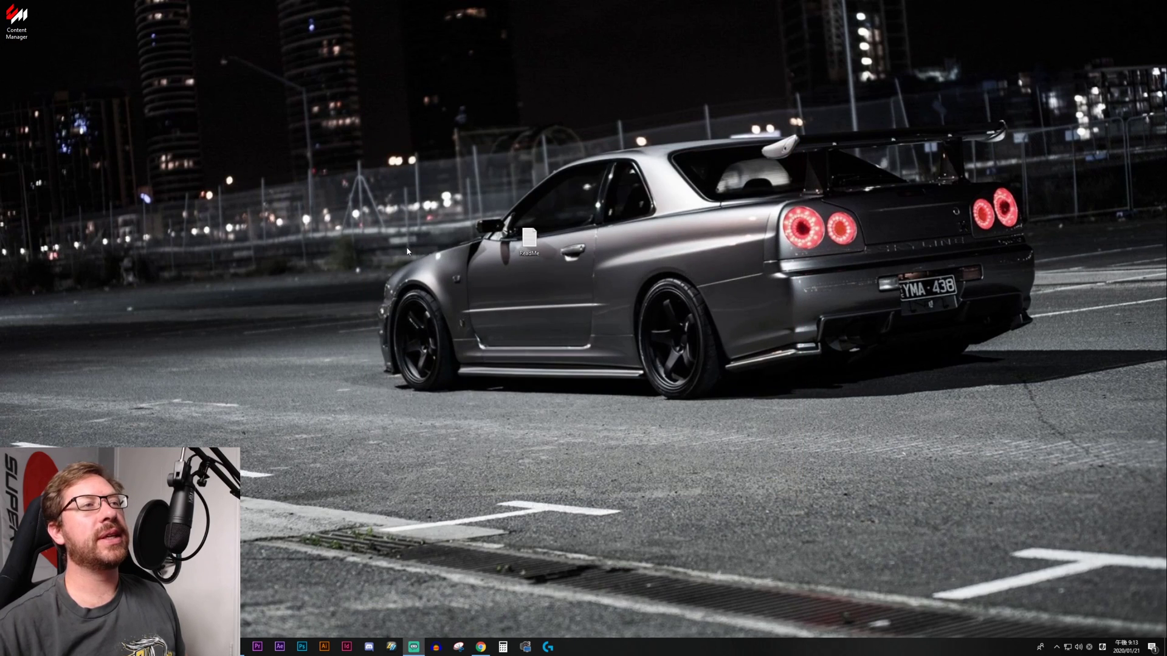
{"action": "double_click", "coordinate": [18, 20]}
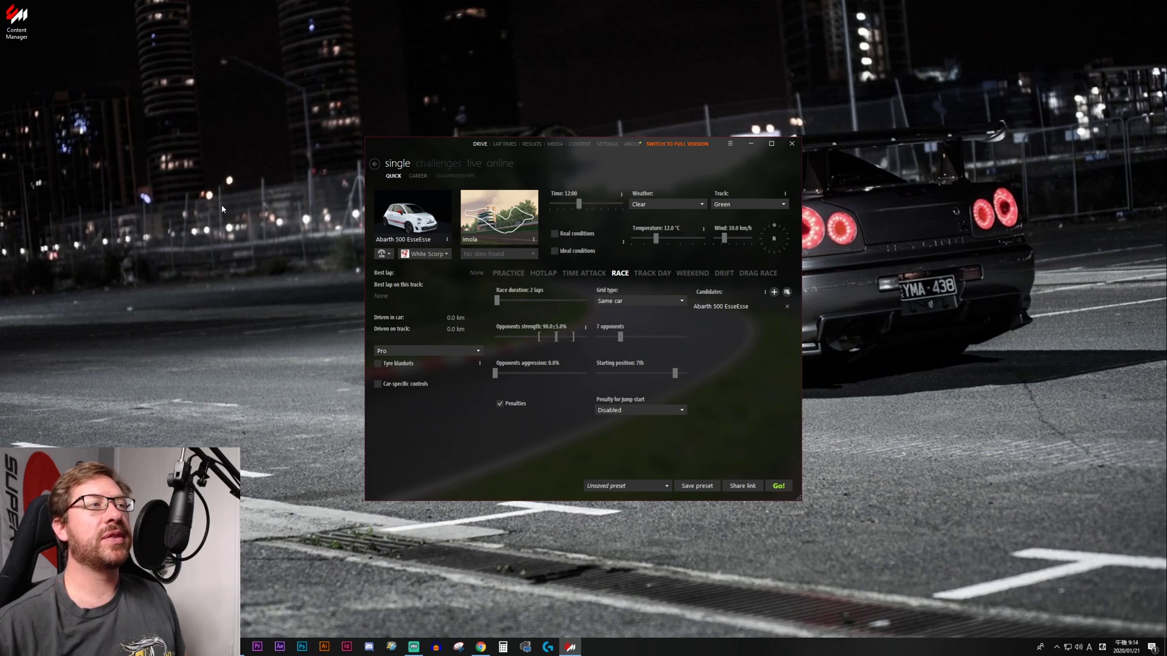
{"action": "left_click", "coordinate": [771, 144]}
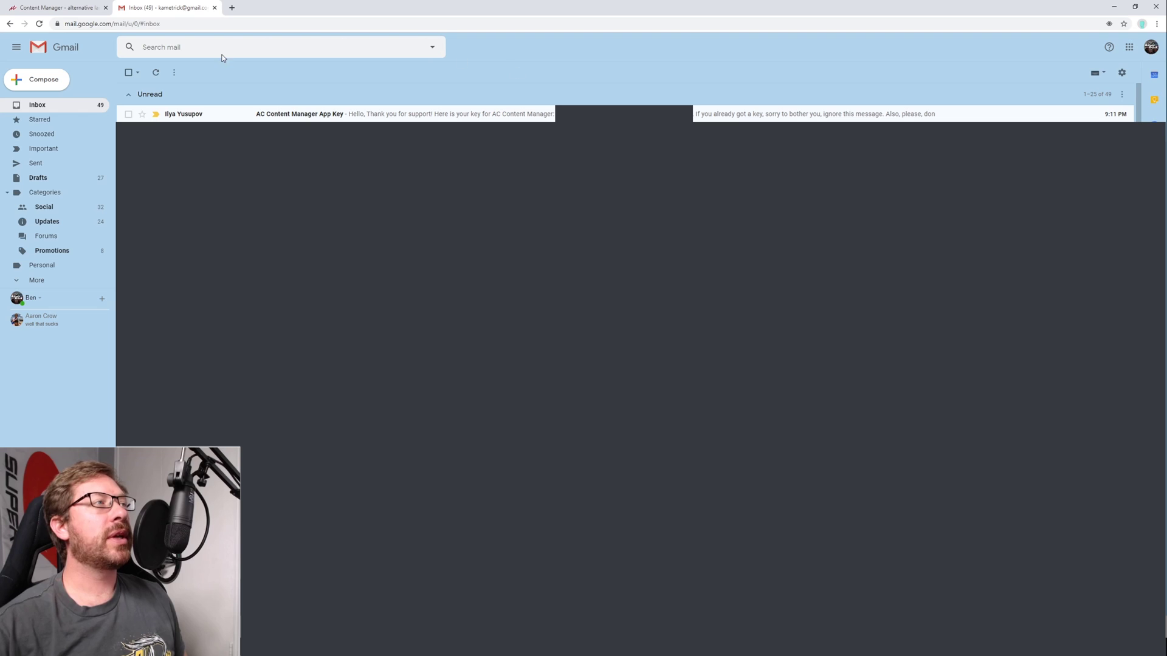
- Get the app key from the "AC Content Manager App Key" e-mail and paste it into Content Manager to switch to the full version
{"action": "left_click", "coordinate": [238, 116]}
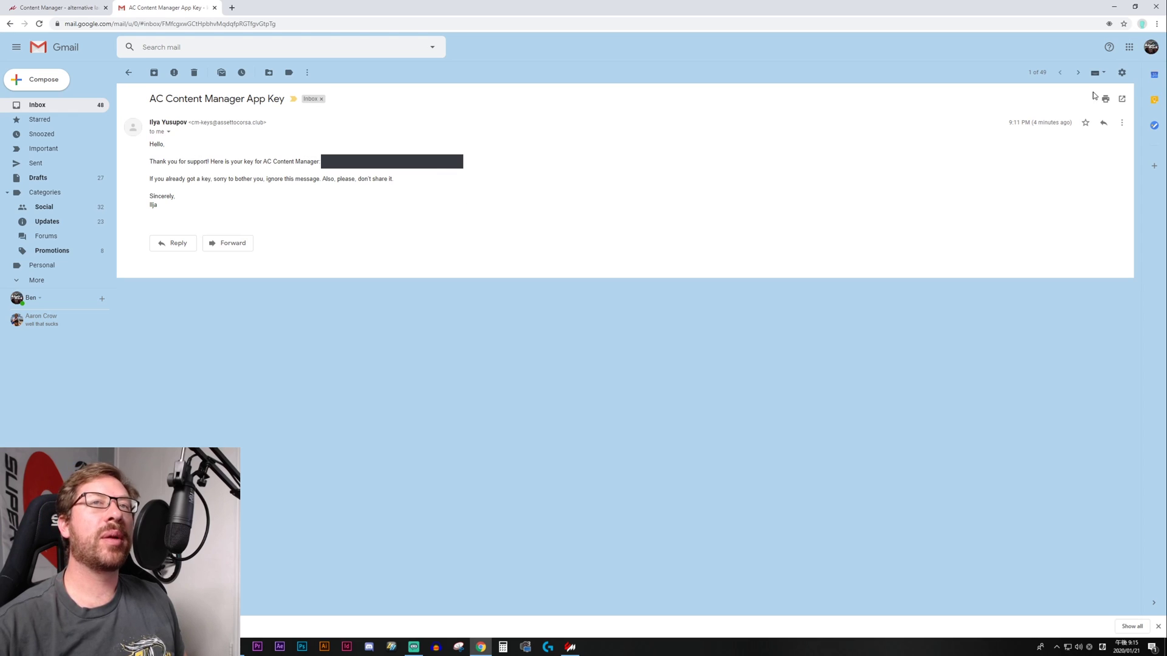
{"action": "left_click", "coordinate": [1155, 8]}
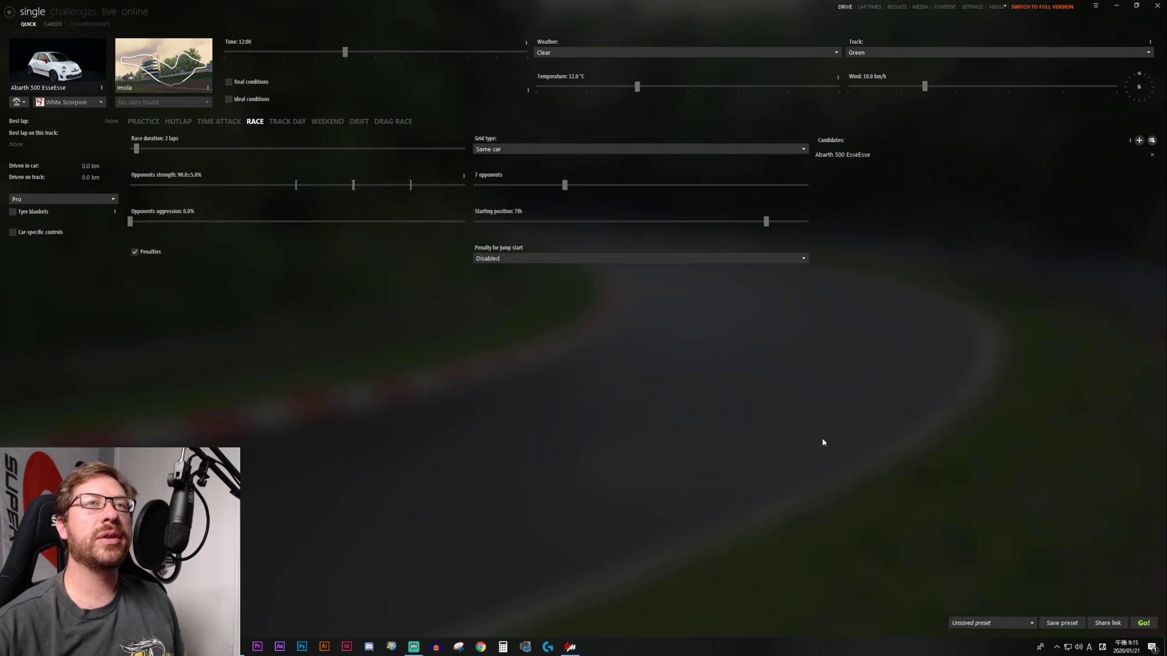
{"action": "left_click", "coordinate": [1029, 8]}
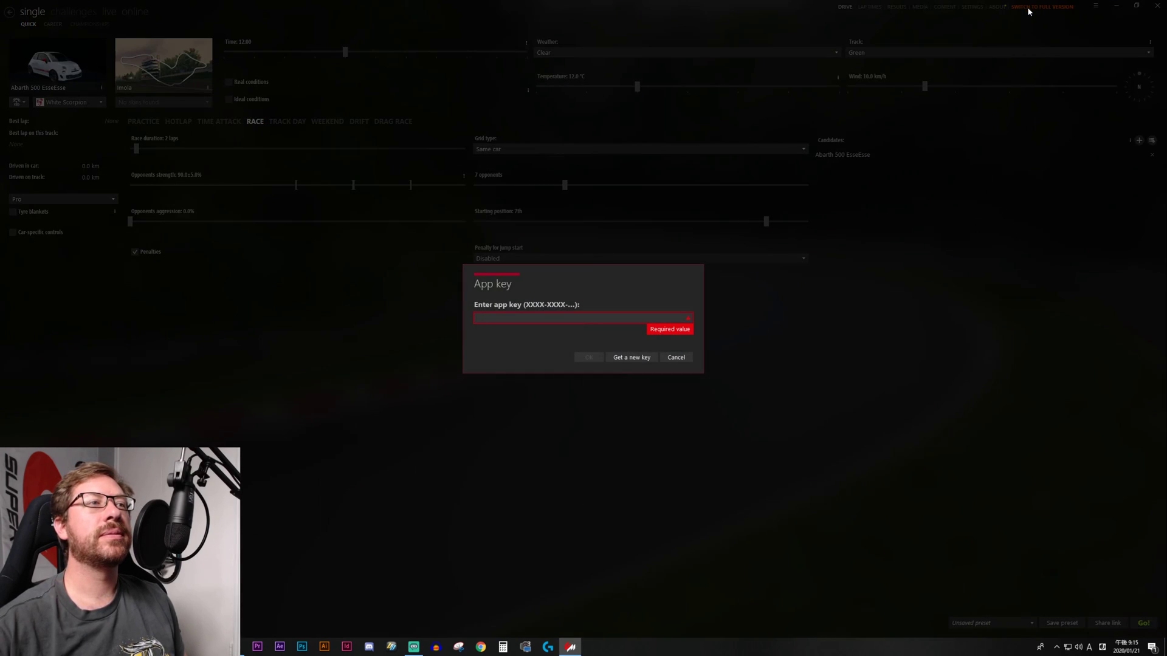
{"action": "right_click", "coordinate": [571, 317]}
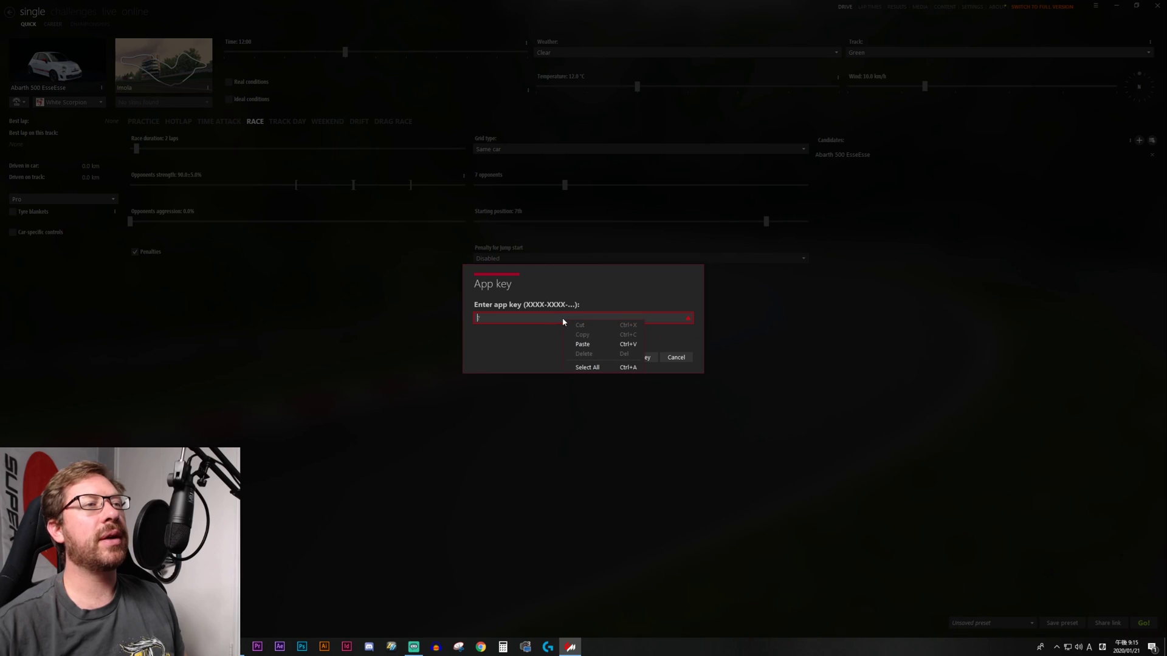
{"action": "left_click", "coordinate": [584, 343]}
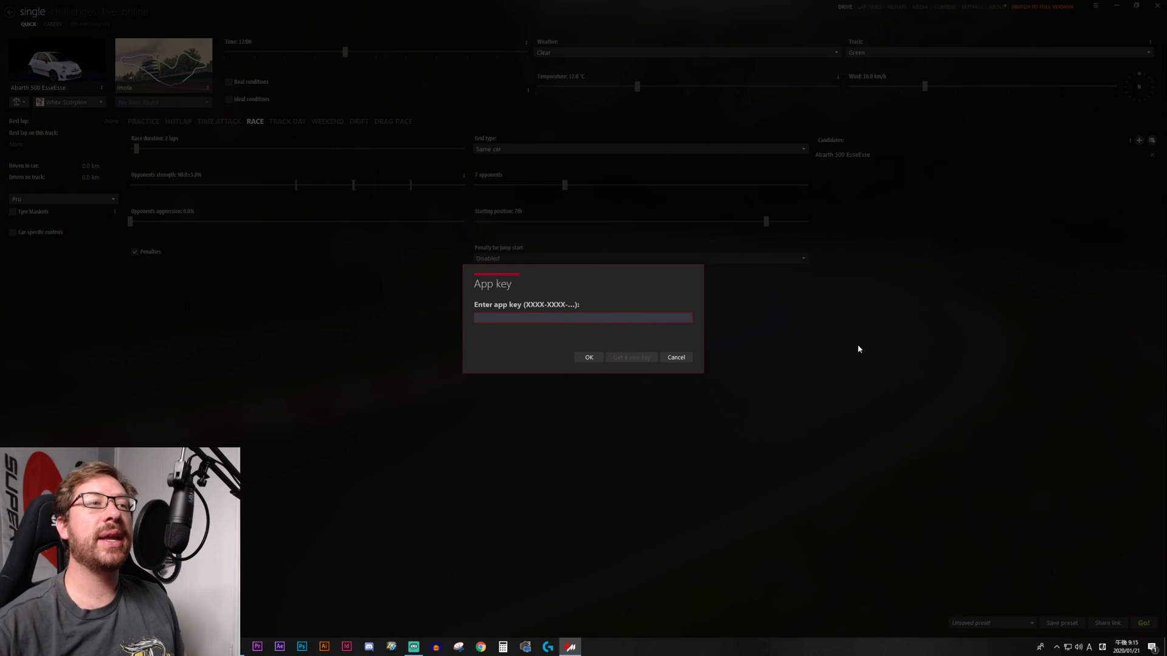
{"action": "left_click", "coordinate": [589, 358]}
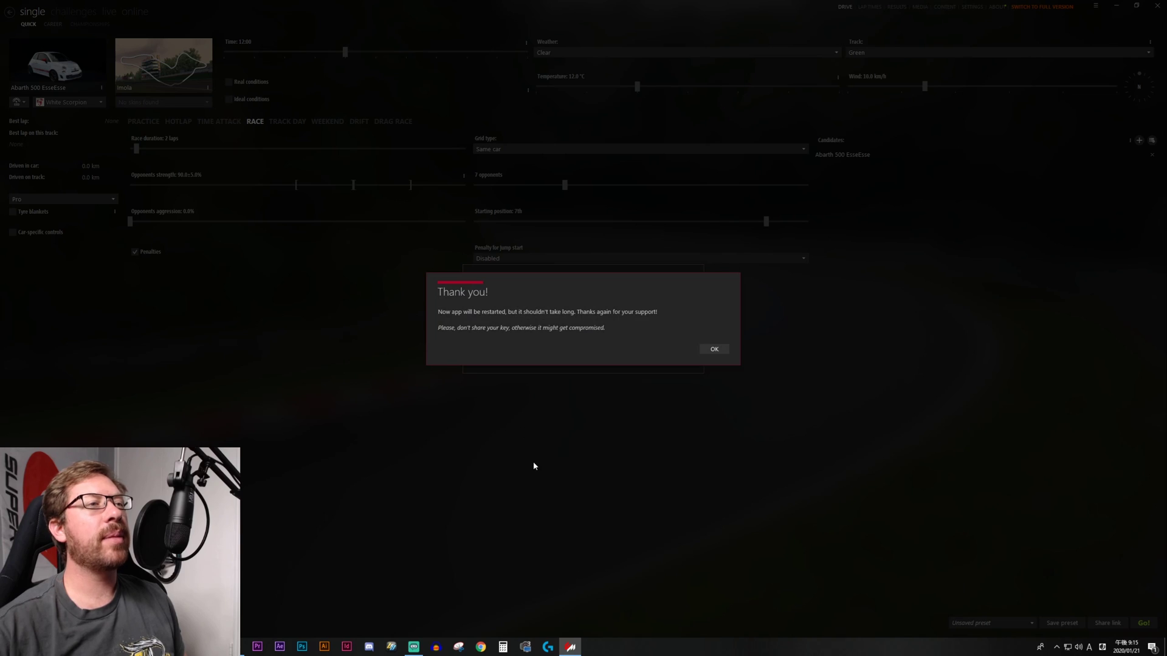
{"action": "left_click", "coordinate": [714, 350]}
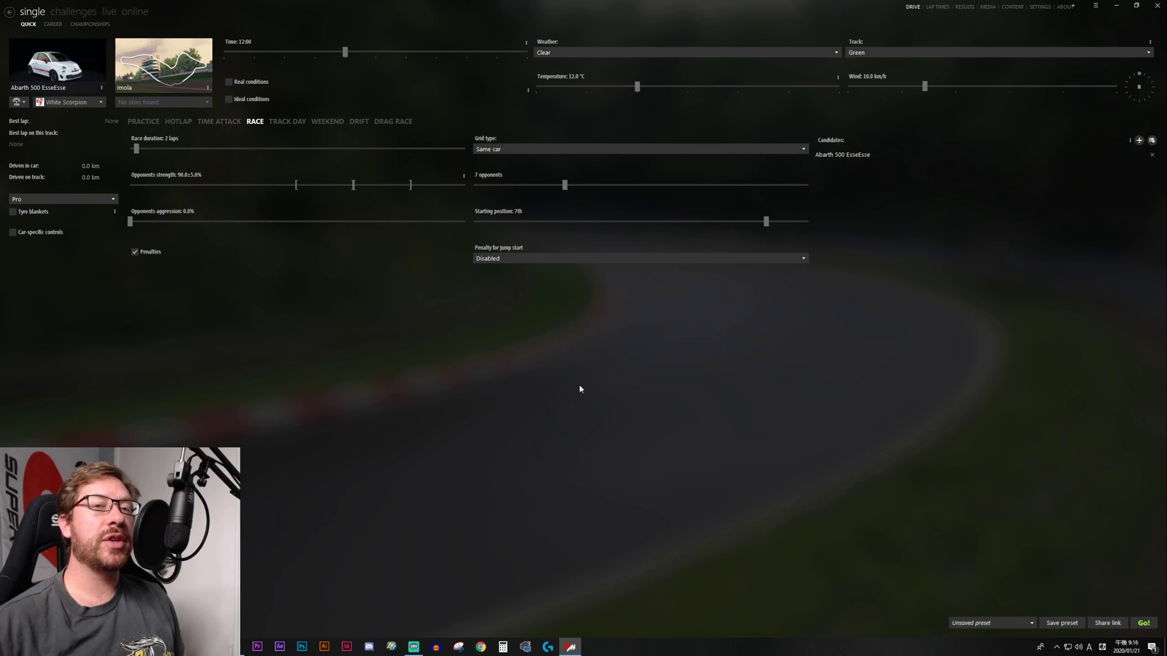
- Pin Content Manager to the Windows taskbar
{"action": "right_click", "coordinate": [572, 648]}
{"action": "left_click", "coordinate": [566, 612]}
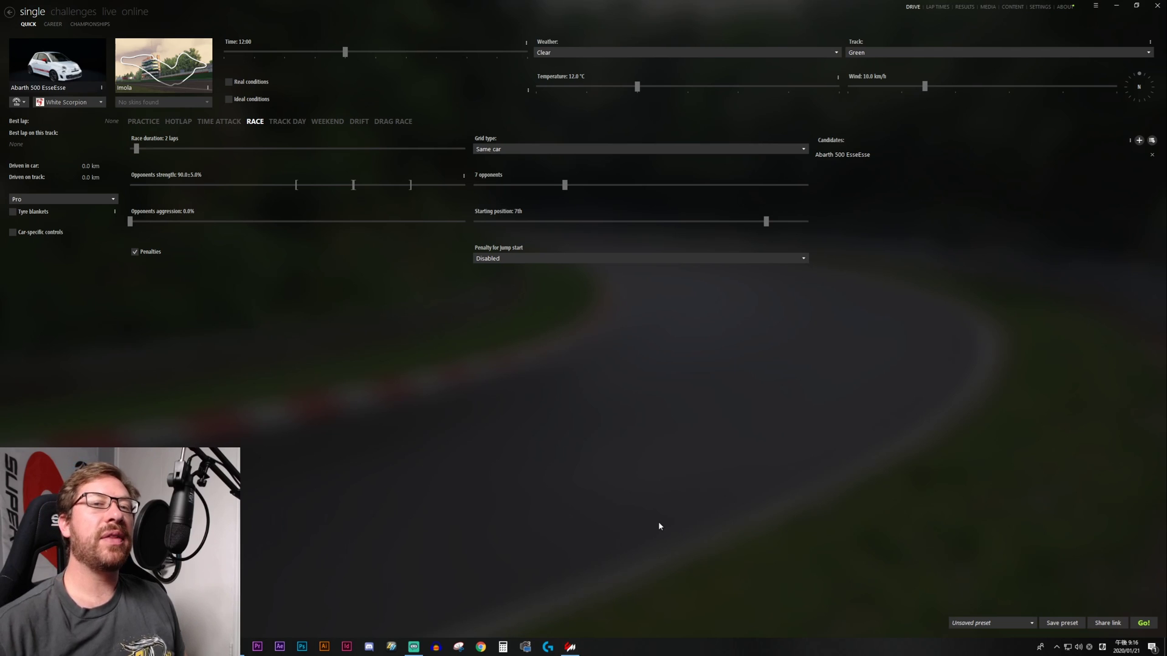